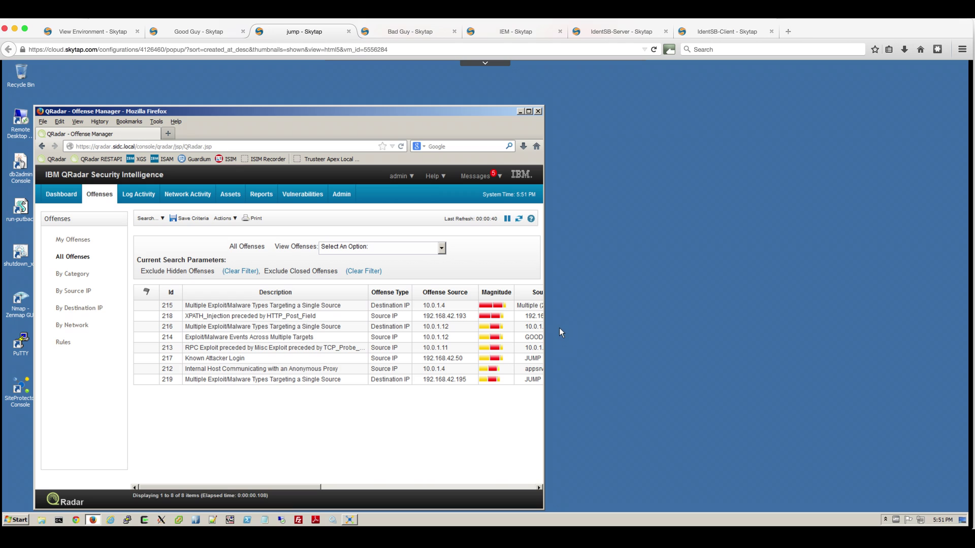
Step: Highlight the "Exploit/Malware Events Across Multiple Targets" offense in the All Offenses list
left_click(446, 339)
mouse_move(447, 341)
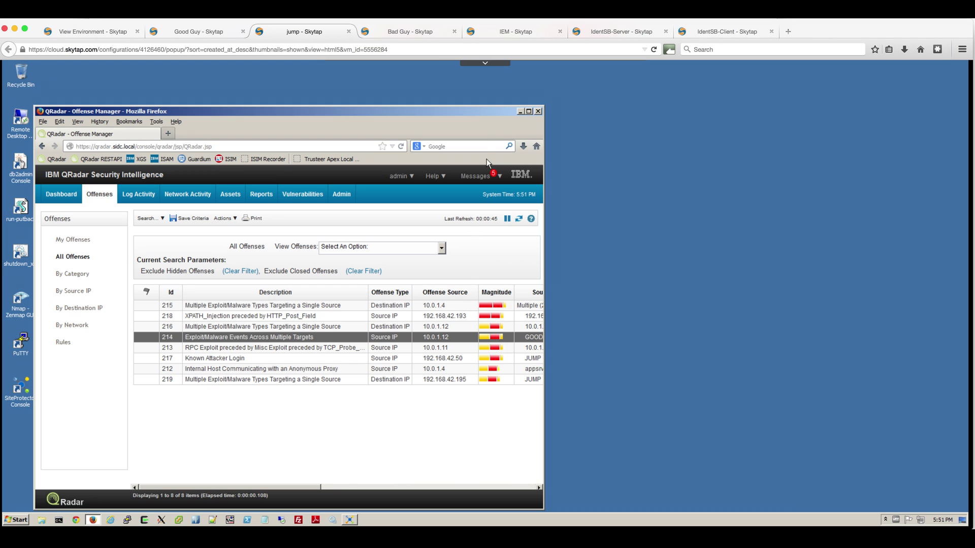
Step: Switch to the IEM machine's Endpoint Manager Console and search all content for "apex"
left_click(500, 35)
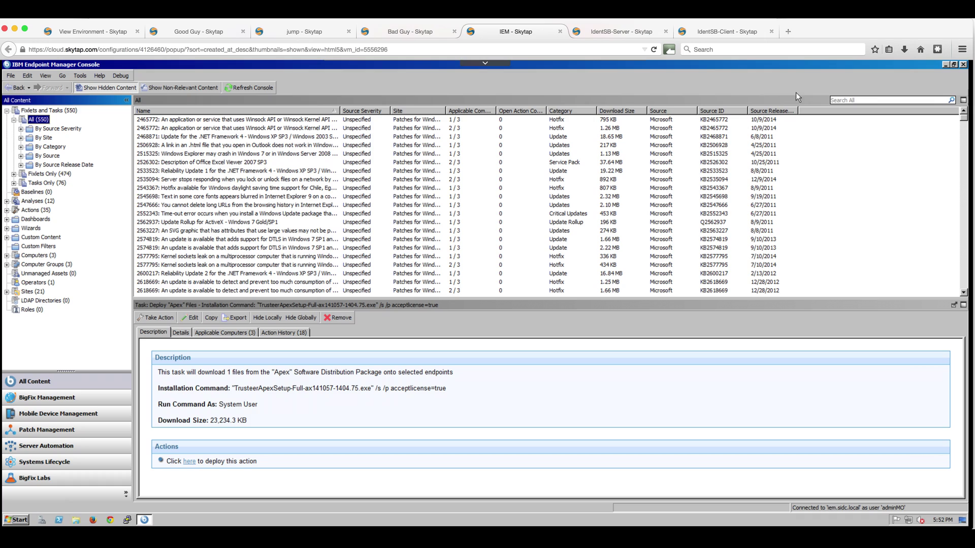
left_click(846, 100)
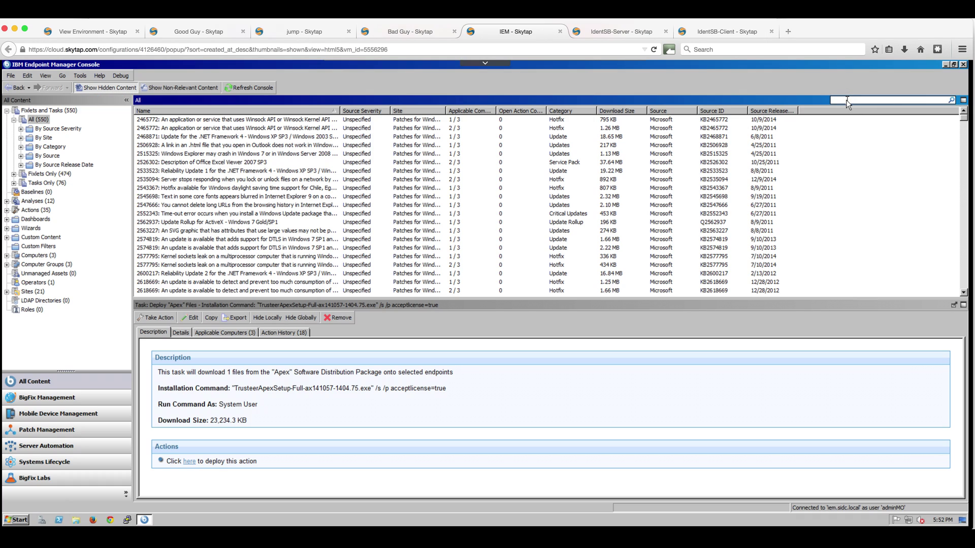
type("apex")
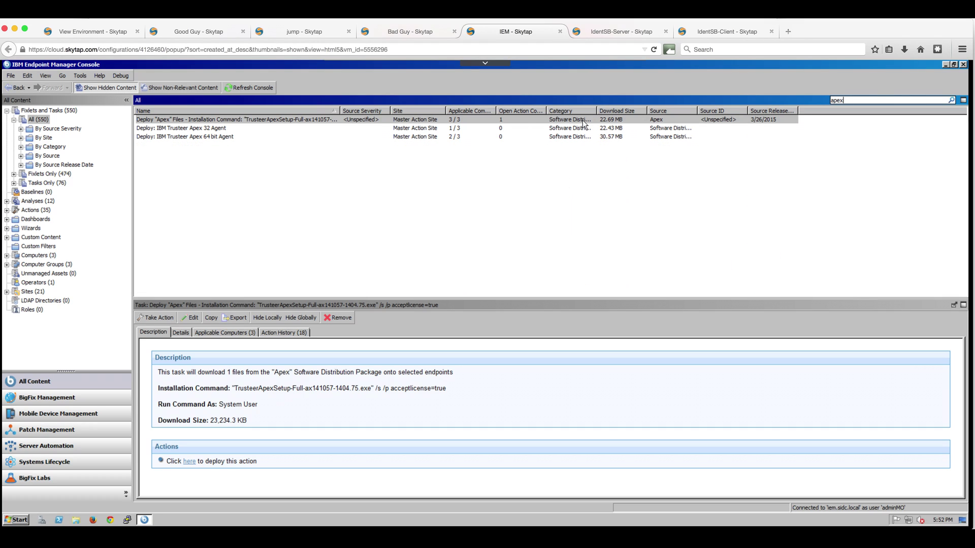
Step: Deploy the "Apex" files installation task to the GOODGUY computer
left_click(319, 121)
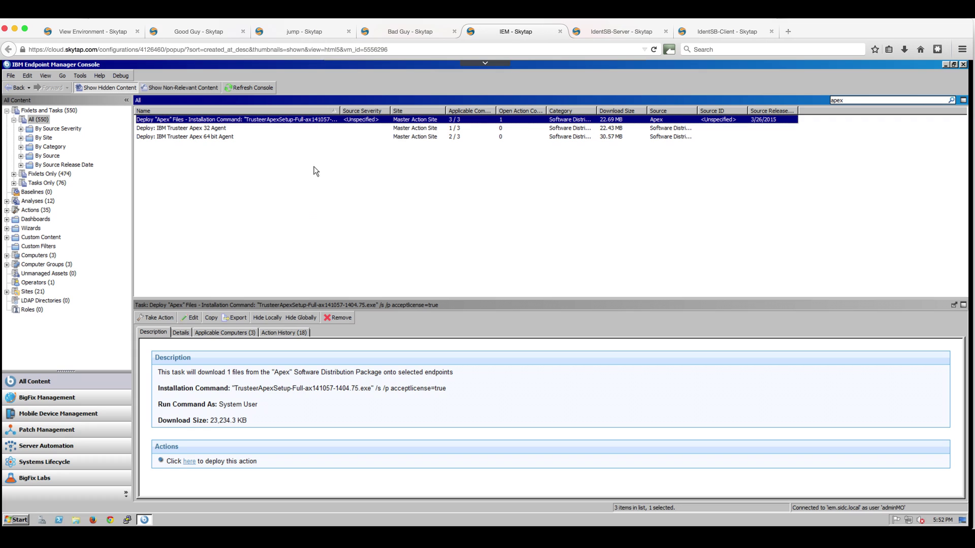
left_click(165, 318)
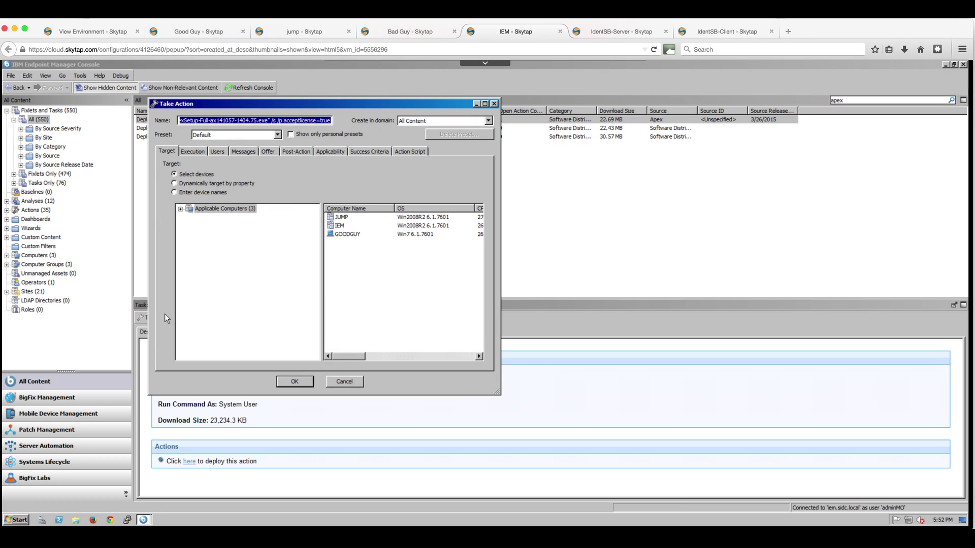
left_click(354, 235)
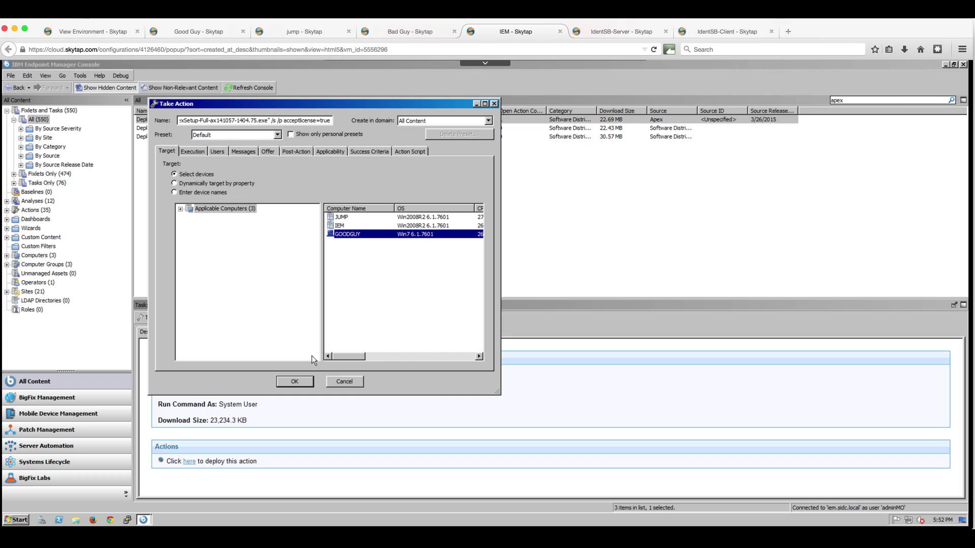
left_click(294, 381)
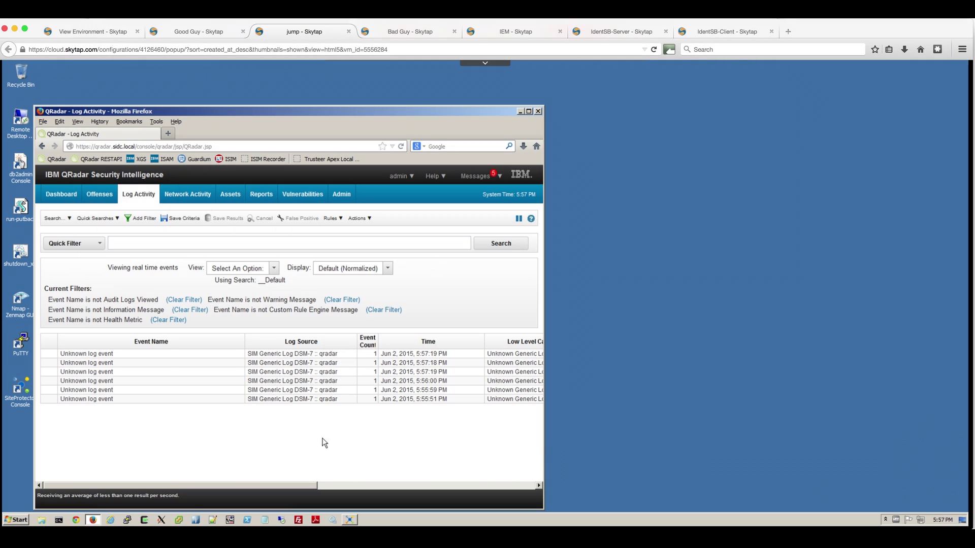
Step: Open the Altoro (A1) bookmark in a new Chrome window and log in with the saved credentials
left_click(80, 519)
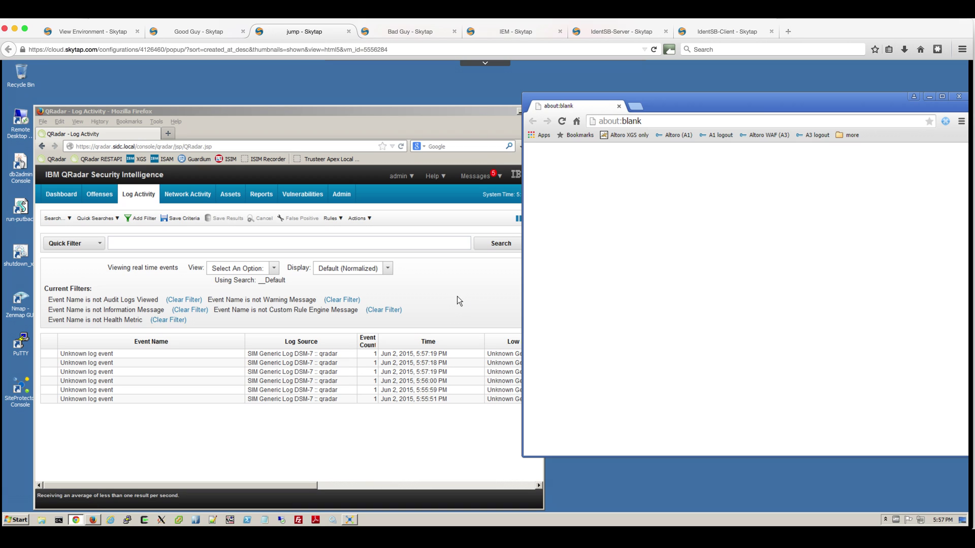
left_click(671, 136)
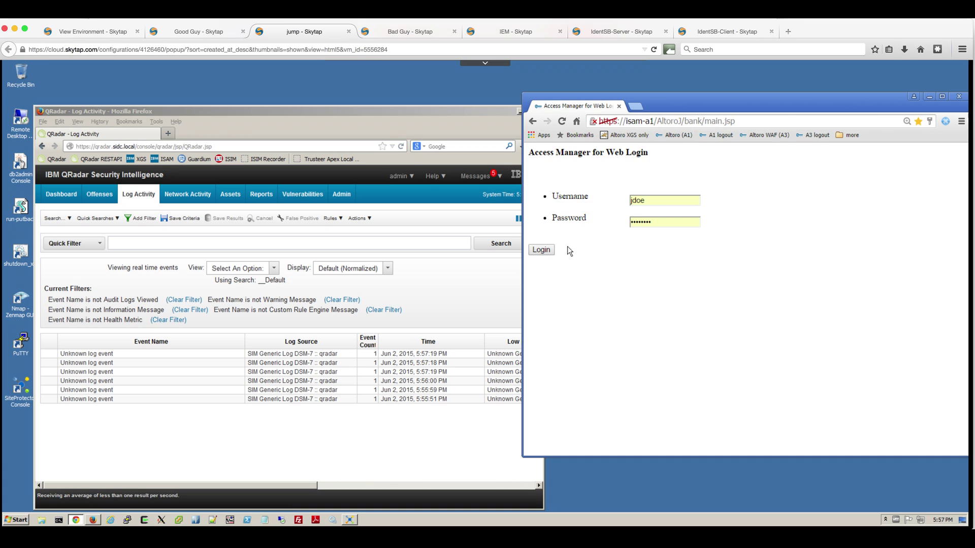
left_click(541, 249)
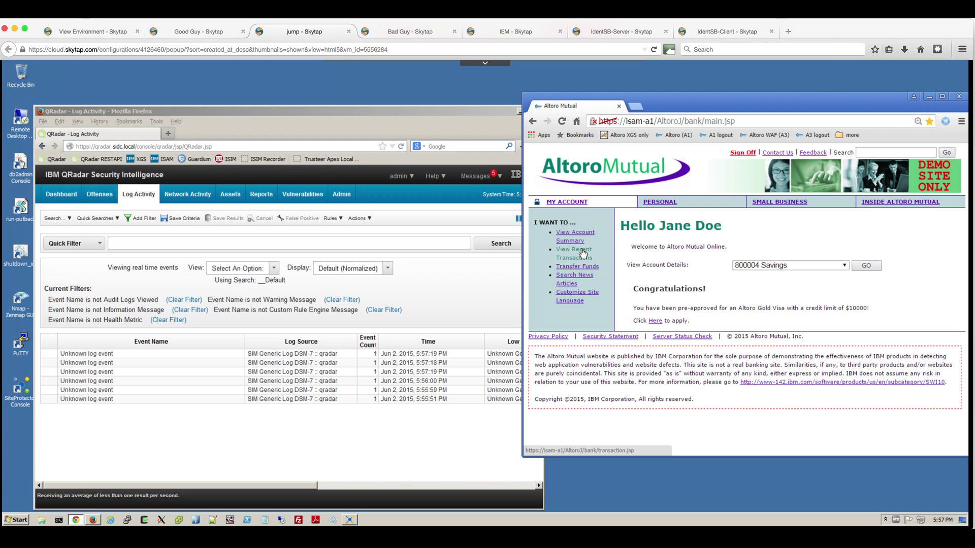
left_click(584, 252)
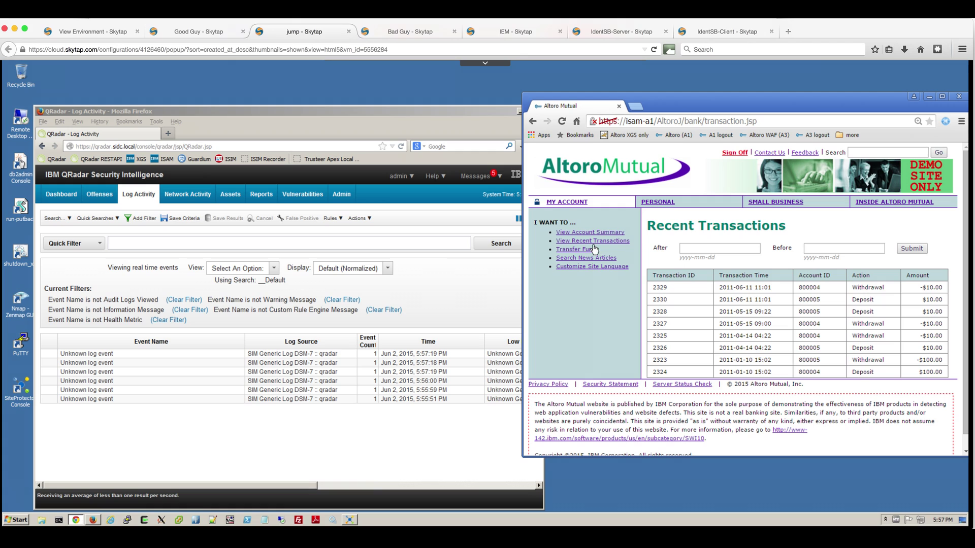
left_click(693, 252)
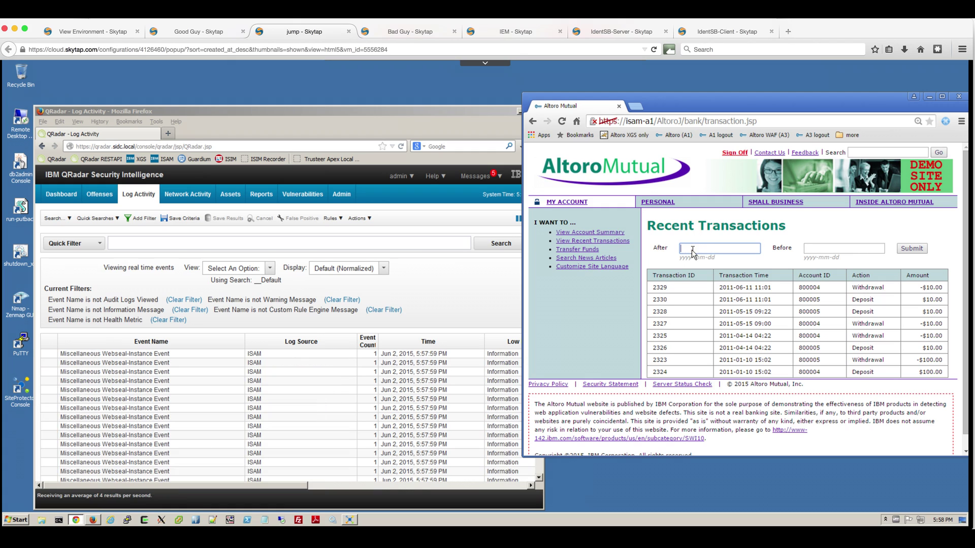
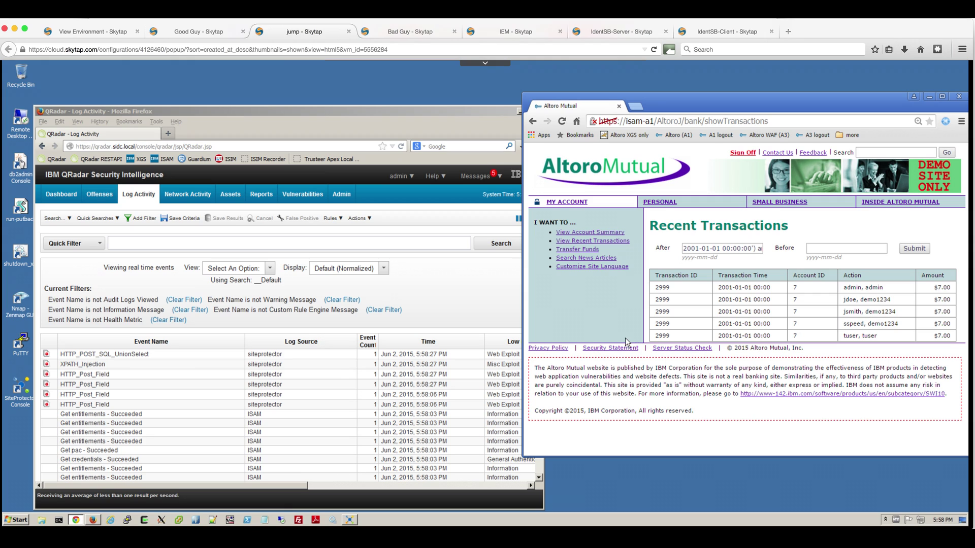
Step: Bring the QRadar log activity forward to review the attack events, and close the Altoro Mutual Chrome window
left_click(85, 370)
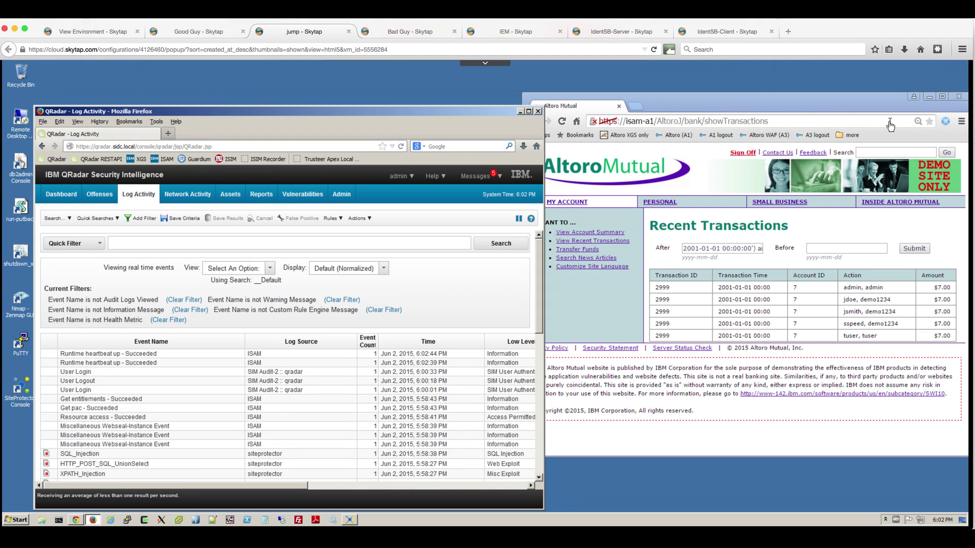
left_click(959, 98)
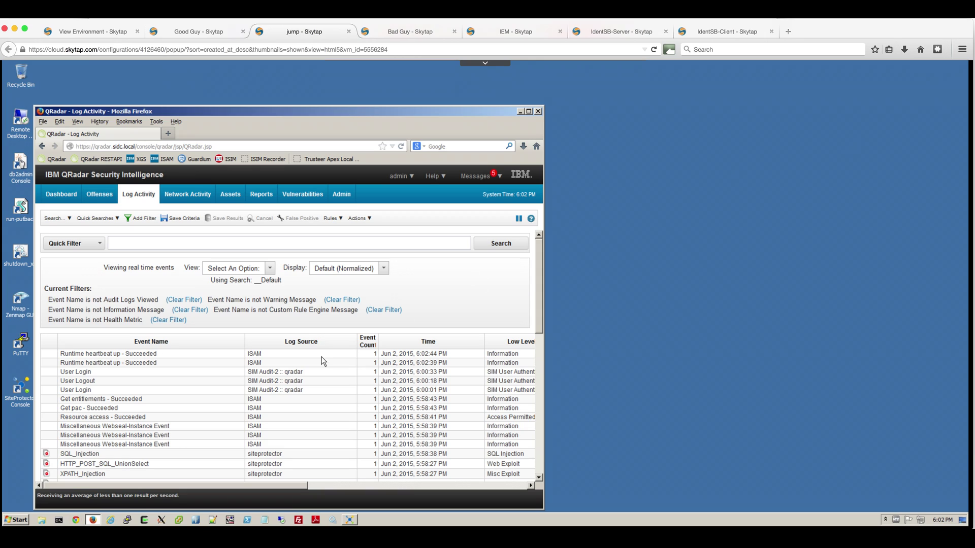
Step: Open the Altoro WAF (A3) bookmark in a new Chrome window and log in with the saved credentials
left_click(76, 520)
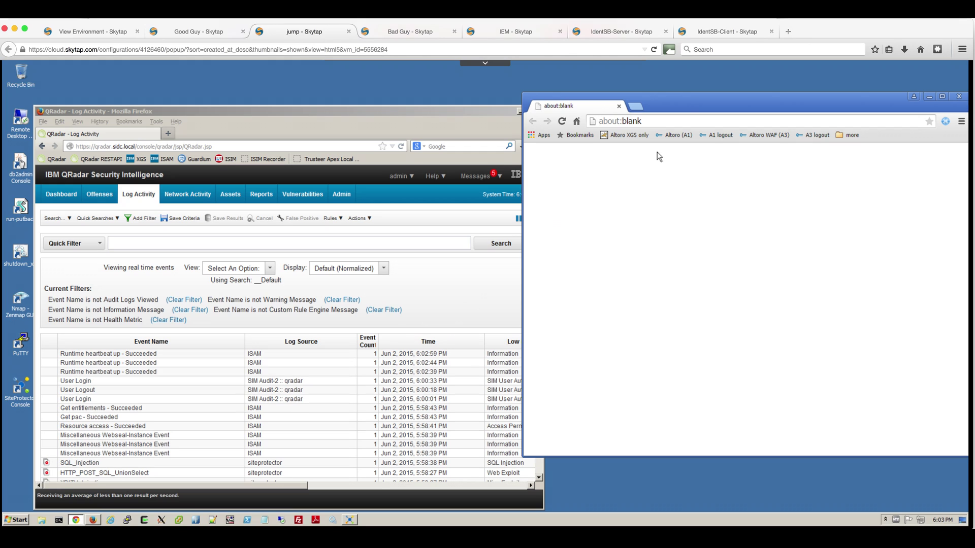
left_click(766, 135)
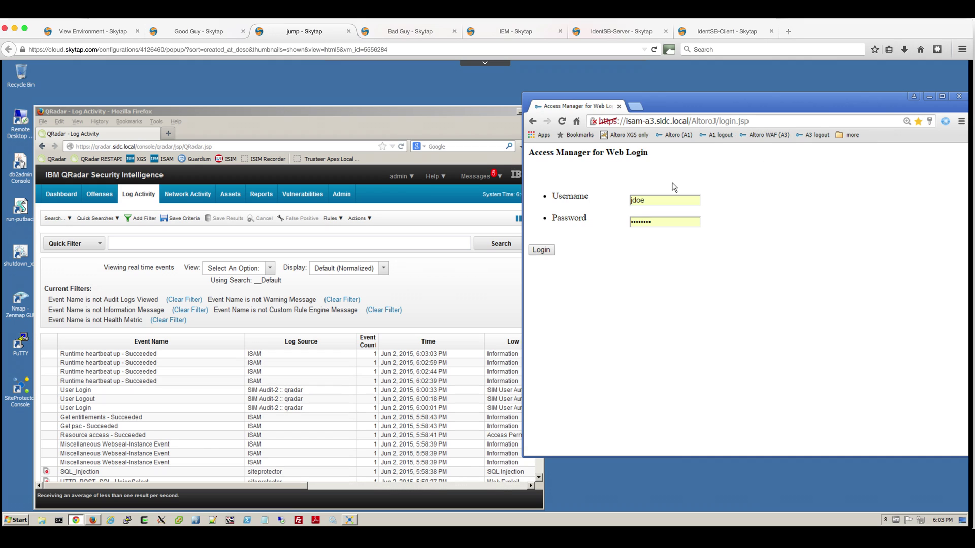
left_click(546, 250)
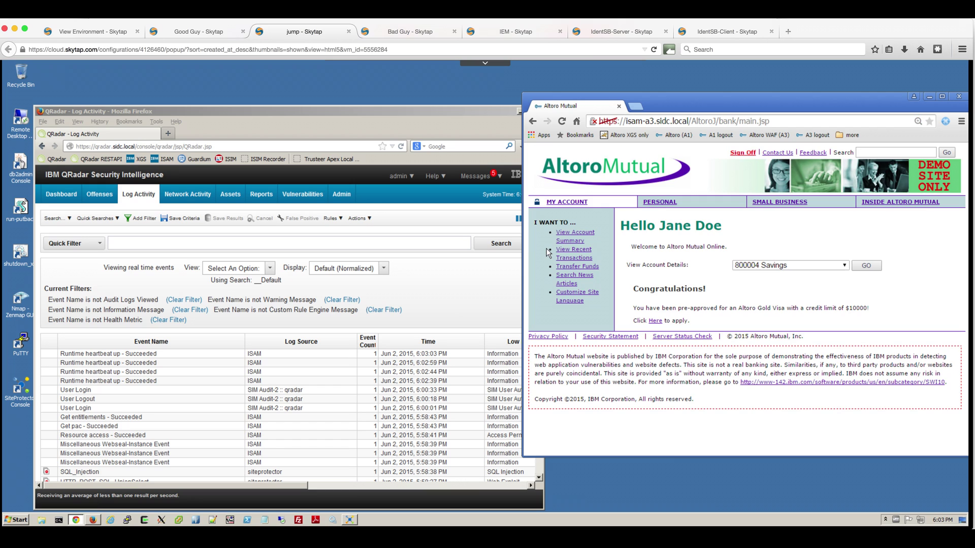
Step: Show the recent transactions on the WAF-protected A3 site and submit an SQL injection test string in the After date filter
left_click(573, 253)
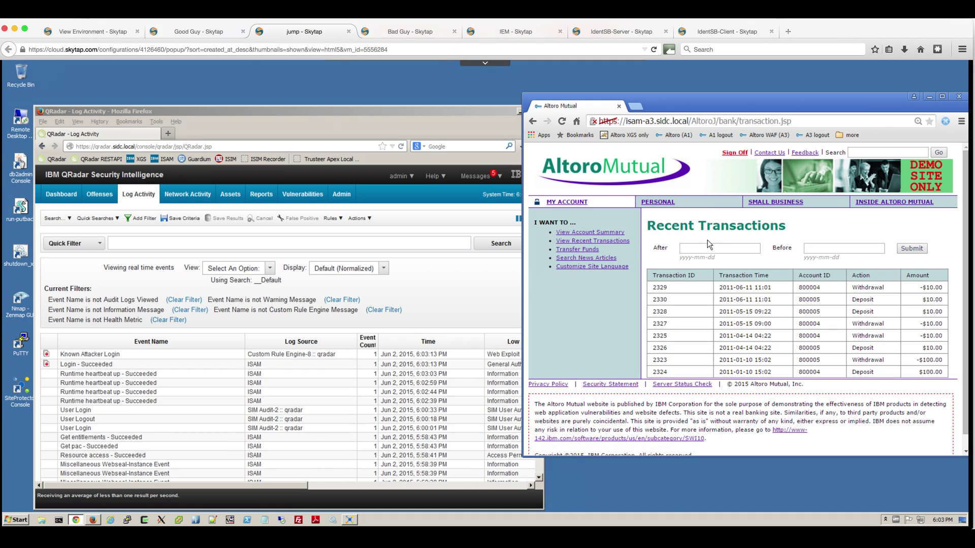
left_click(693, 247)
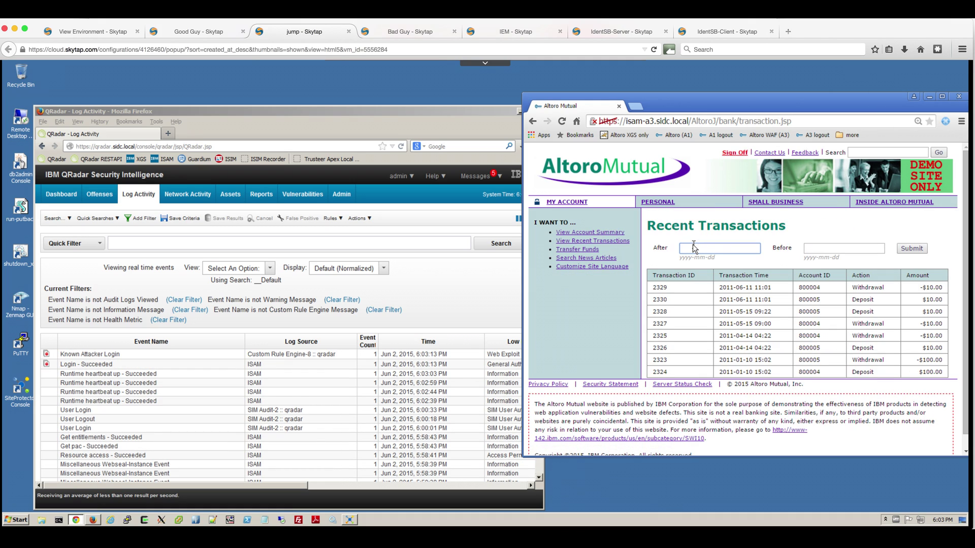
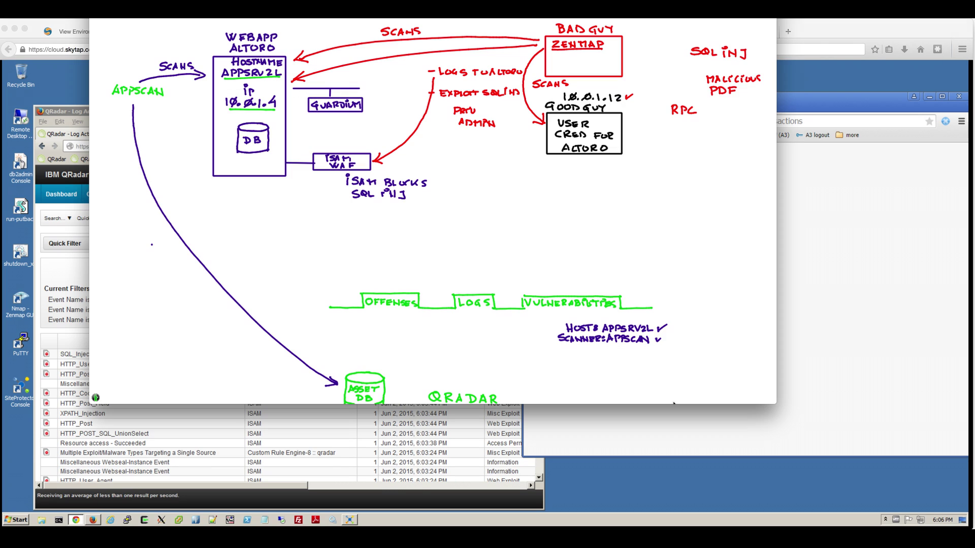
Step: Annotate the whiteboard diagram with an arrow to Guardium, the red note "USE ADMIN" and an arrow from Guardium to Logs
mouse_move(424, 77)
left_mouse_down()
mouse_move(367, 87)
mouse_move(377, 92)
left_mouse_up()
left_click_drag(457, 135, 511, 144)
left_click_drag(516, 136, 522, 138)
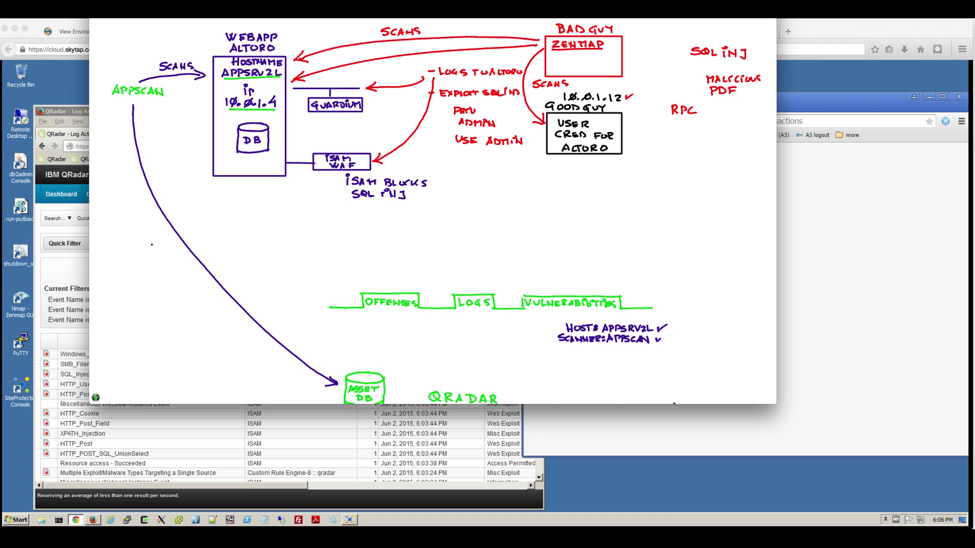
left_click_drag(459, 147, 496, 155)
mouse_move(367, 109)
left_mouse_down()
mouse_move(420, 147)
mouse_move(466, 239)
mouse_move(469, 287)
mouse_move(477, 279)
left_mouse_up()
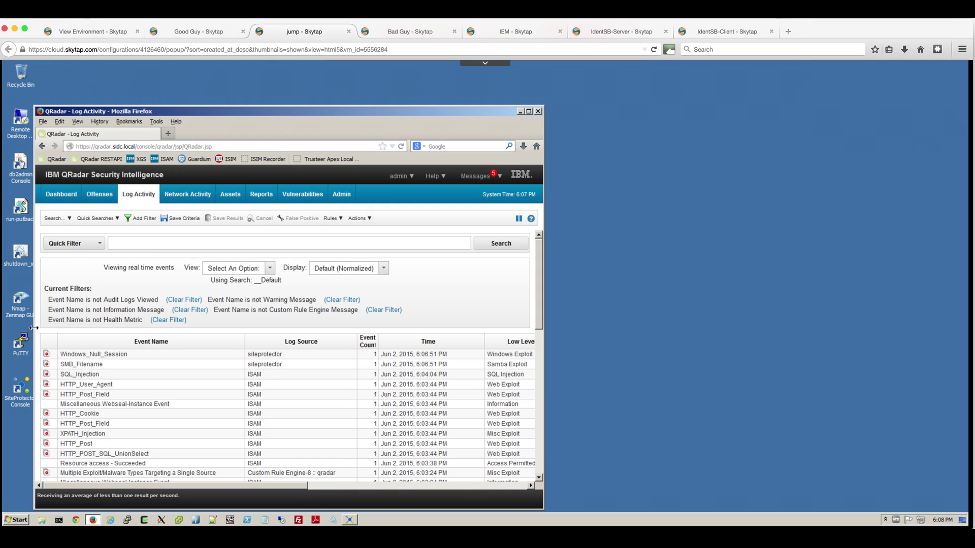
Step: Connect to the saved PuTTY session _db2admin@appsrv2L and list the account balances with view_accounts.sh
double_click(21, 343)
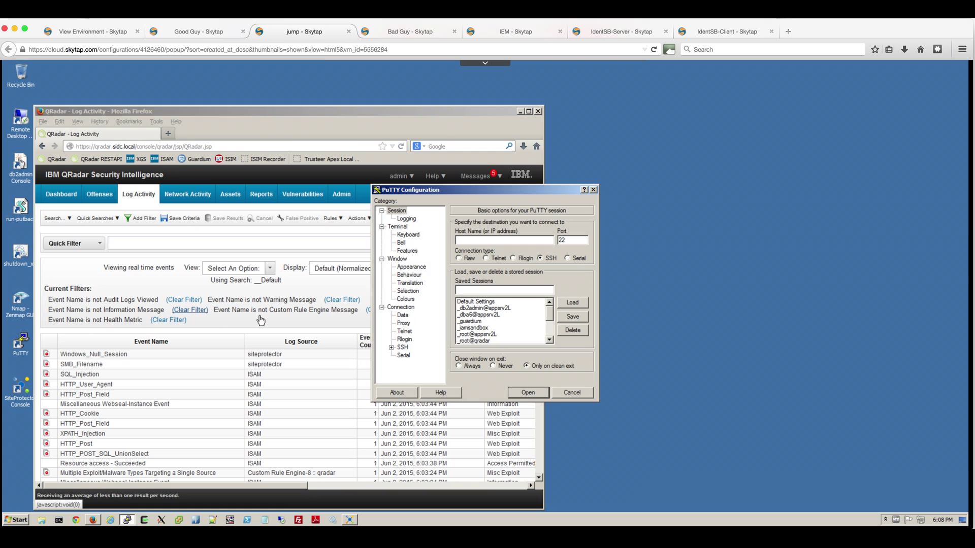
double_click(476, 308)
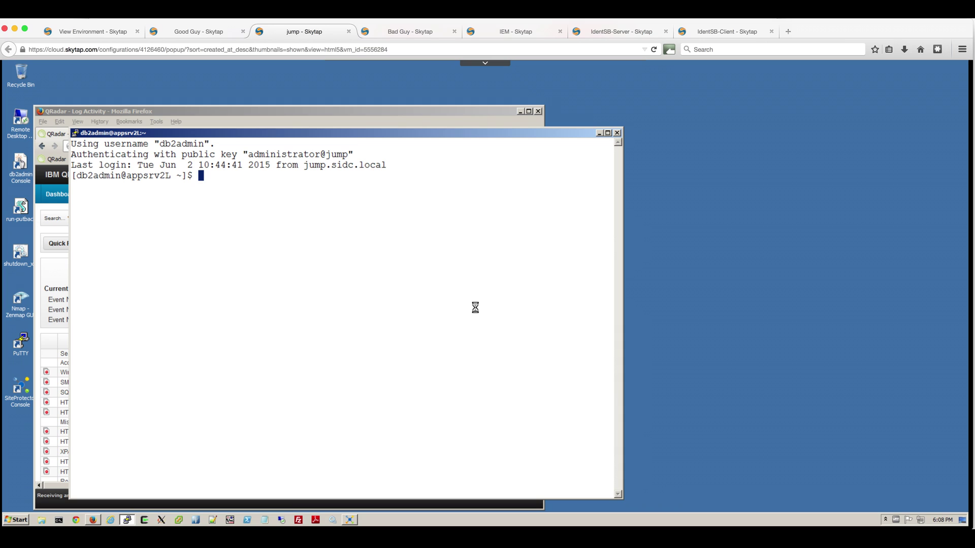
type("view")
type("_")
type("a")
key("Tab")
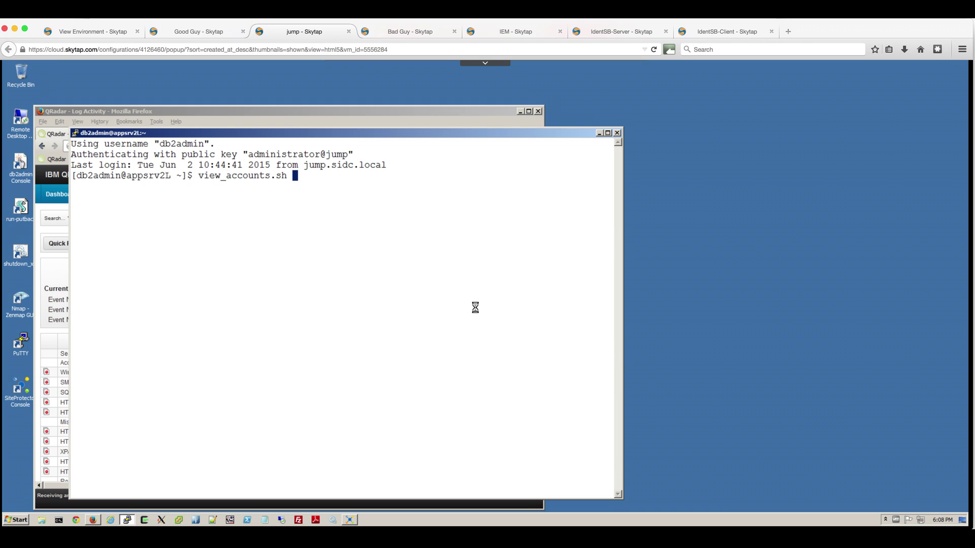
key("Return")
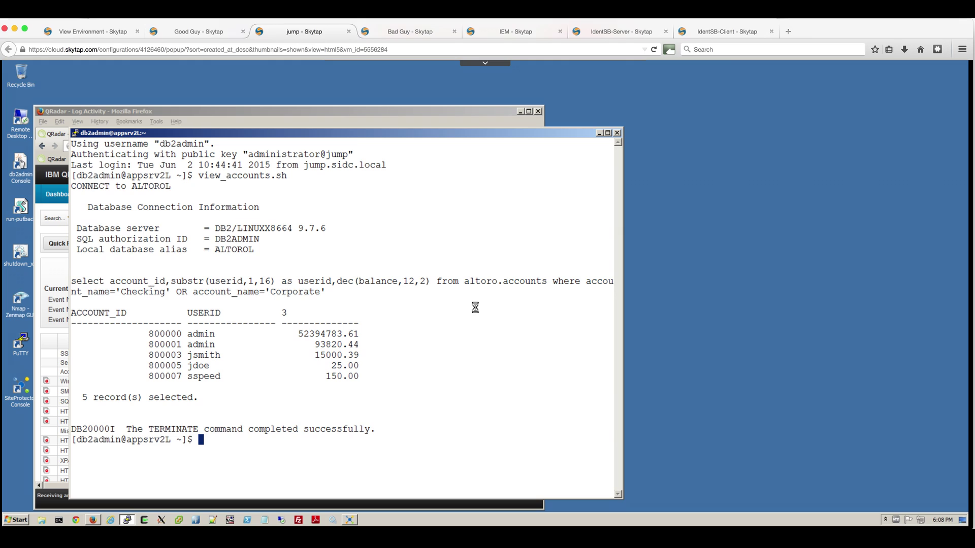
Step: Run do_steal_money.sh to simulate the transfer between demo accounts, and list the balances again with view_accounts.sh
type("do_s")
key("Tab")
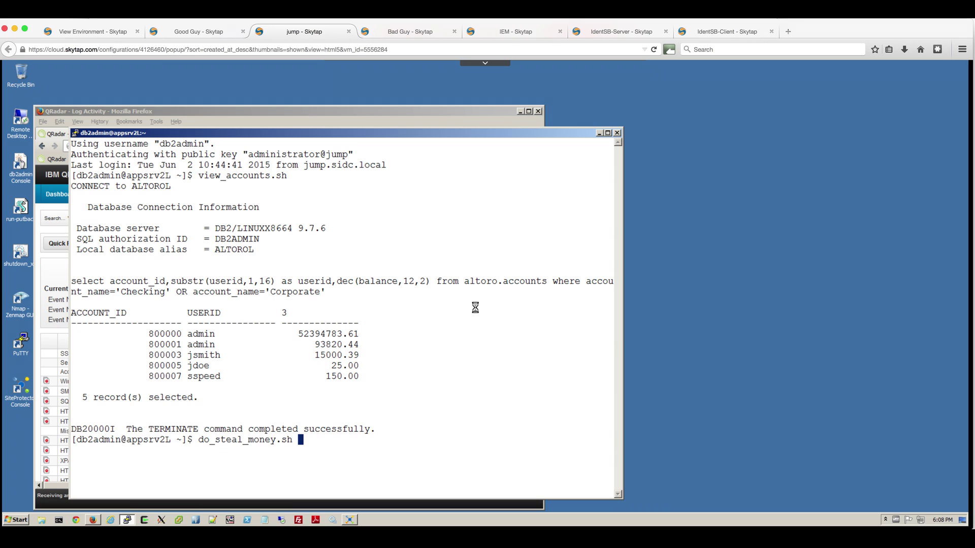
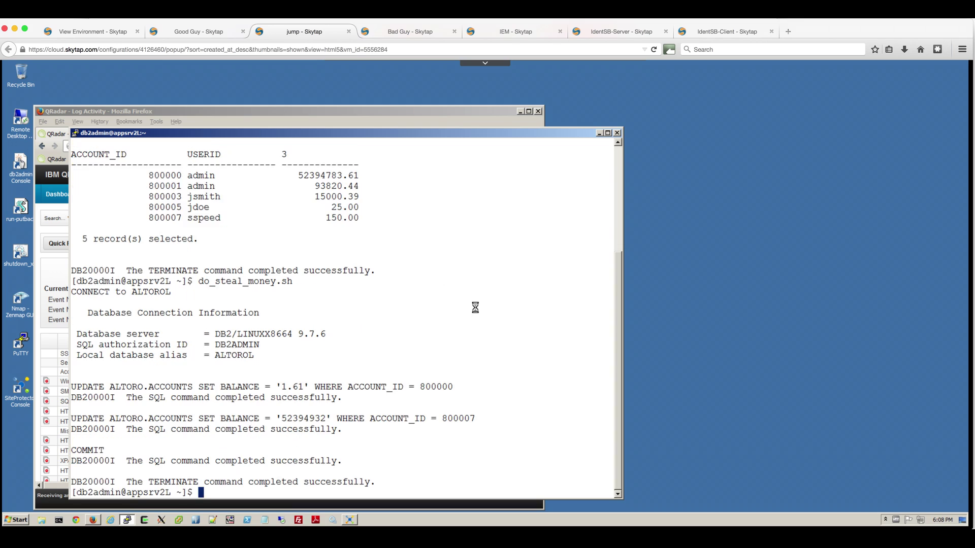
key("Up")
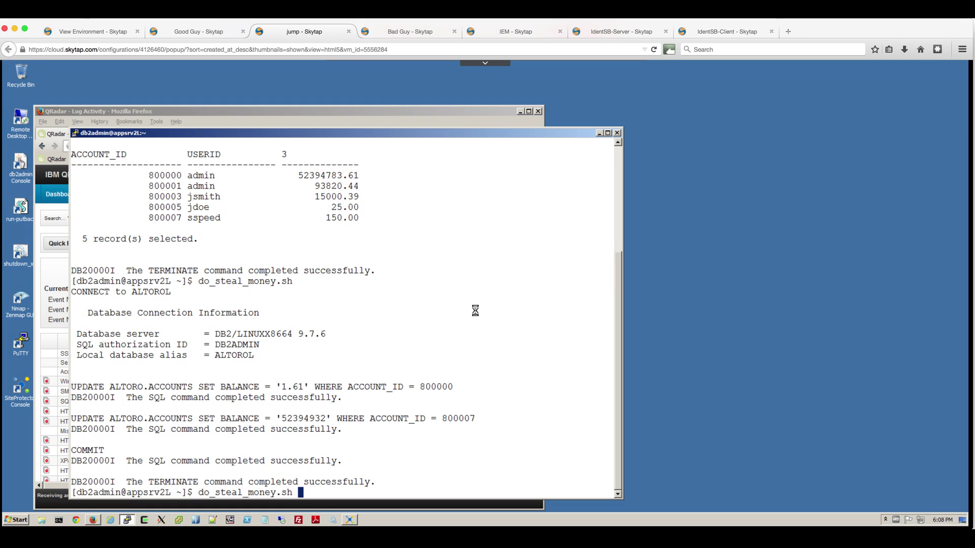
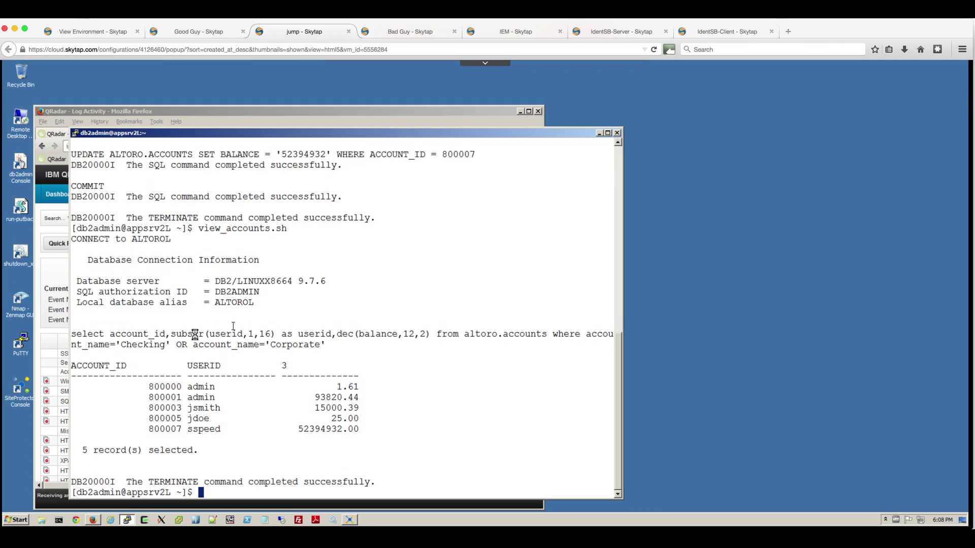
Step: Bring the QRadar log activity forward to check the Guardium events, and close the db2admin PuTTY session
left_click(57, 365)
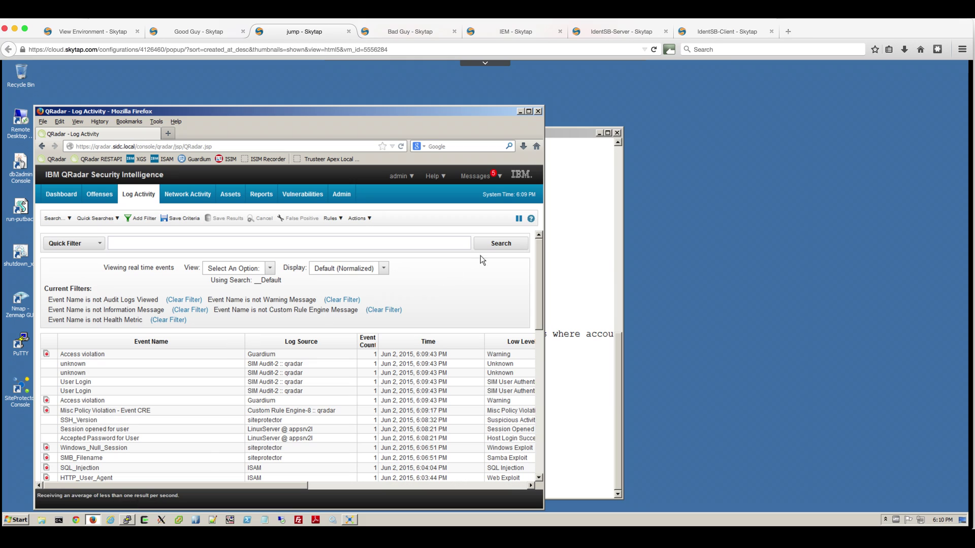
left_click(617, 133)
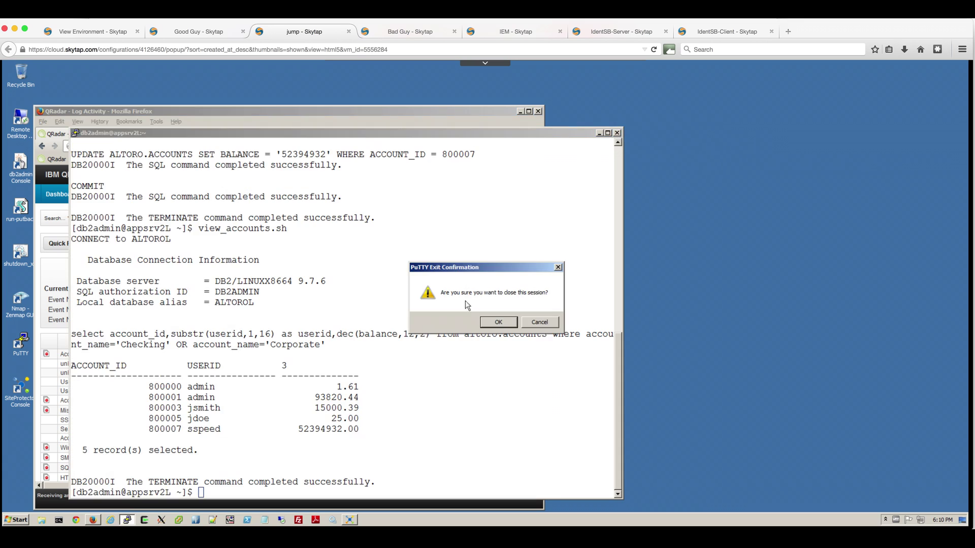
left_click(495, 322)
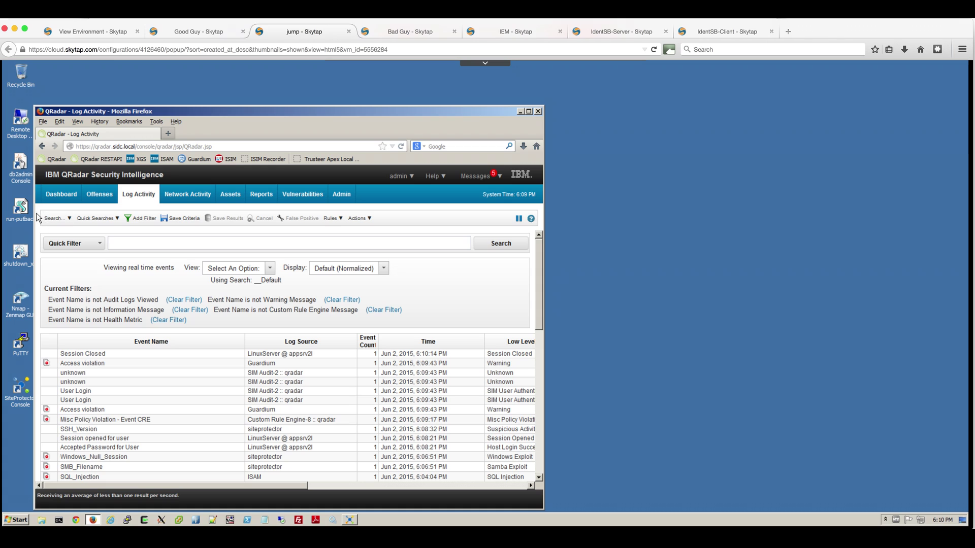
Step: Run the run-putback shortcut to reset the demo accounts, and connect to the saved PuTTY session _dba6@appsrv2L
left_click(21, 210)
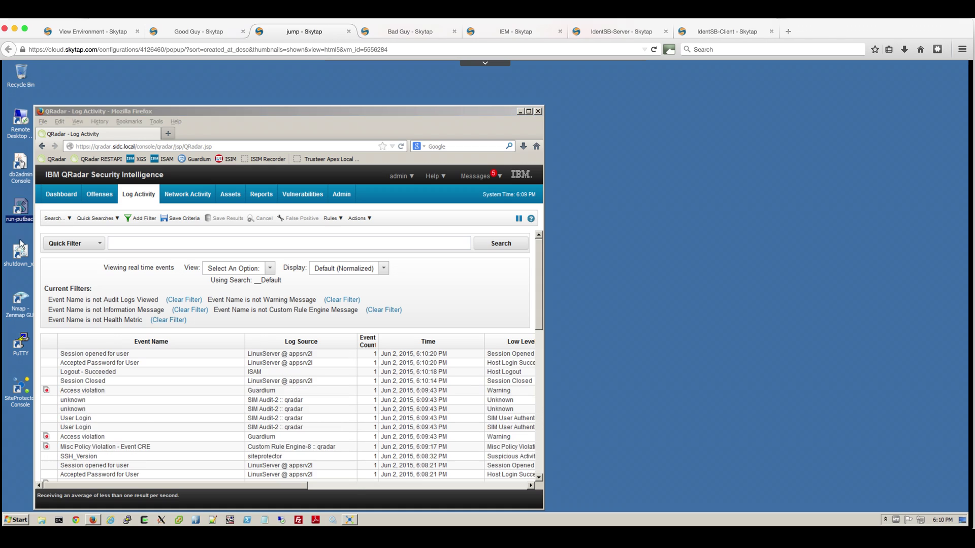
left_click(19, 345)
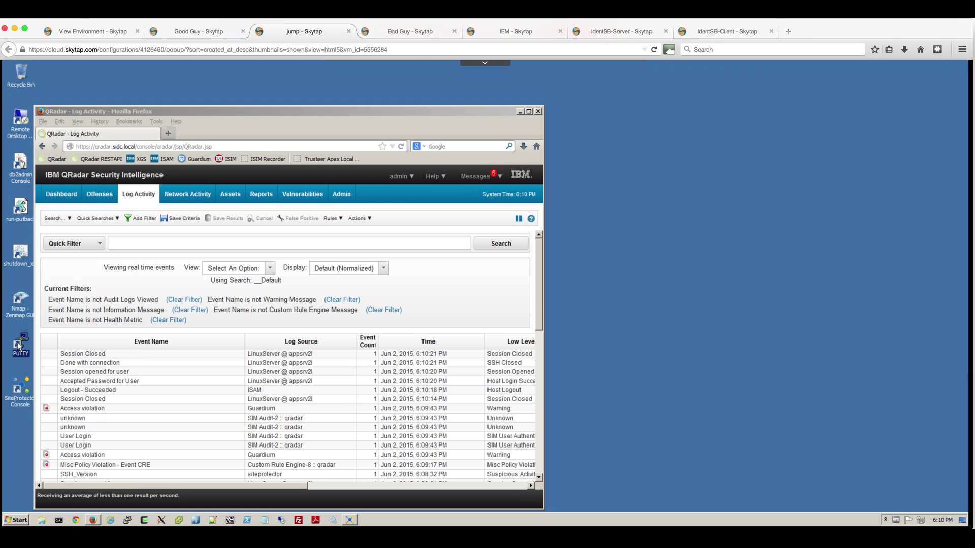
double_click(19, 346)
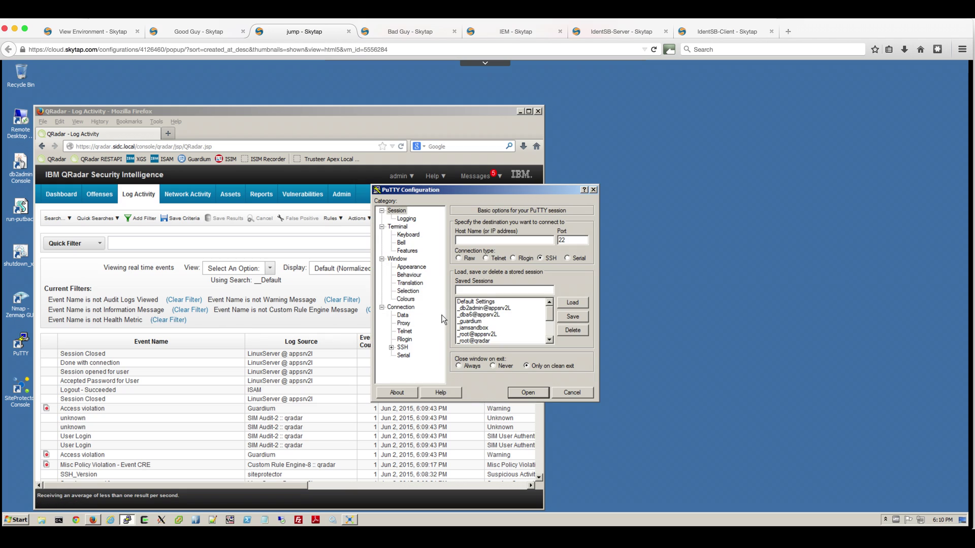
double_click(473, 316)
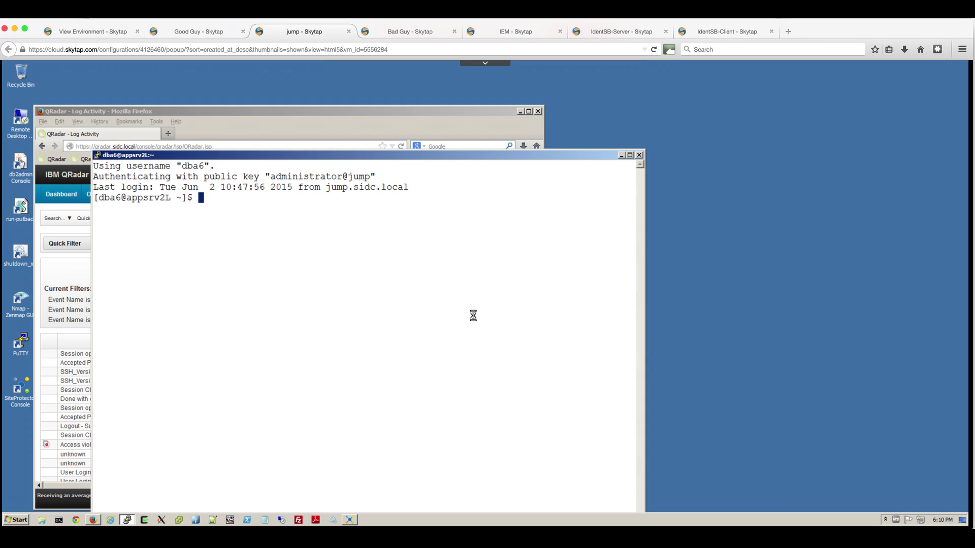
Step: List the account balances with view_accounts.sh before and after trying the simulated transfer with do_steal_money.sh as dba6
type("view_accounts.sh")
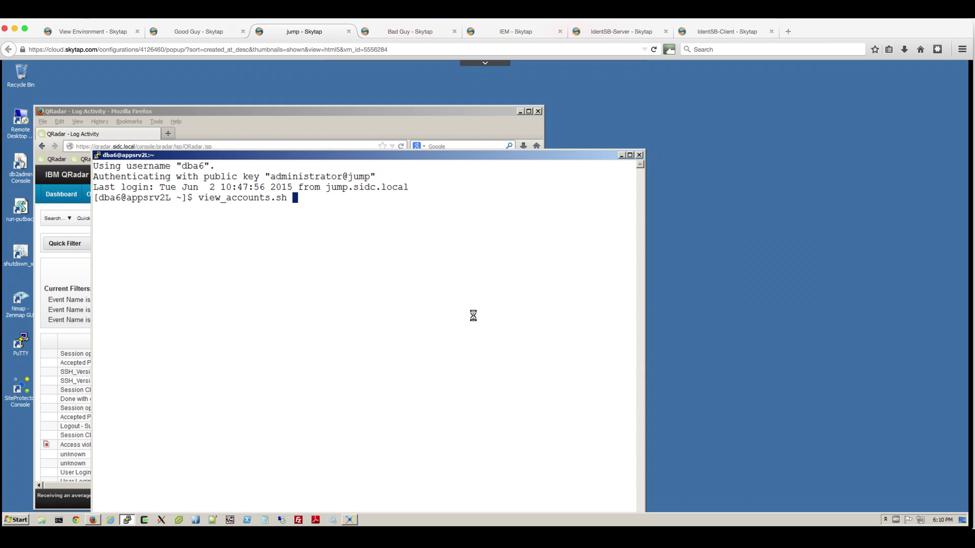
key("Return")
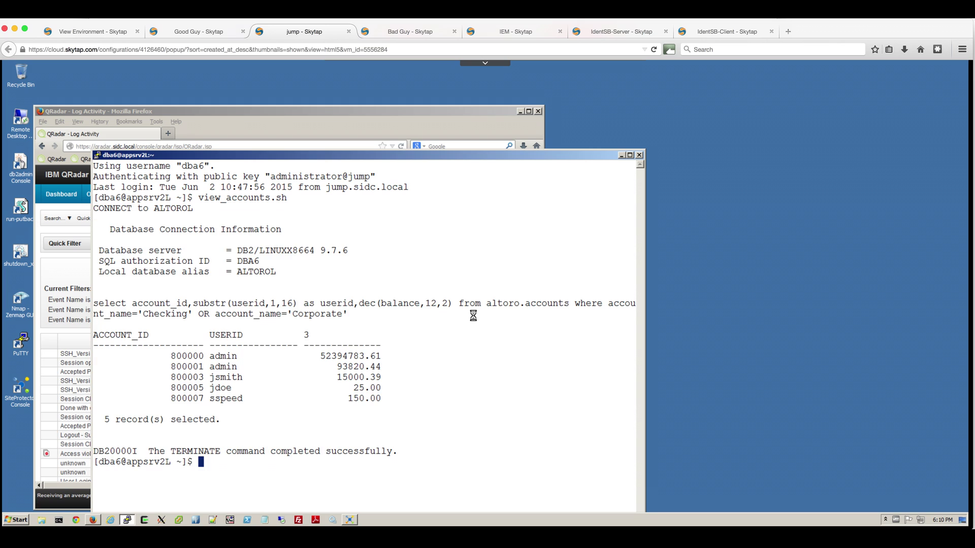
key("Up")
key("Up")
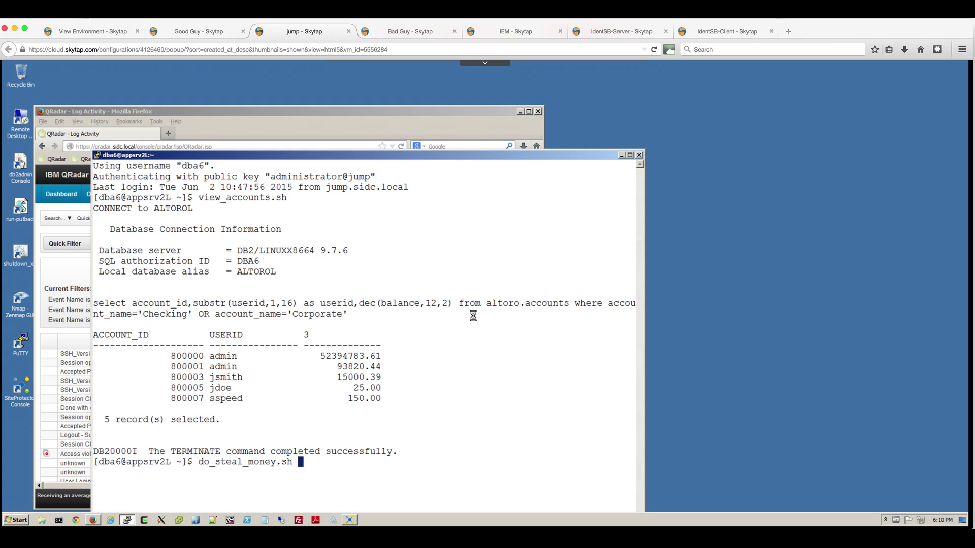
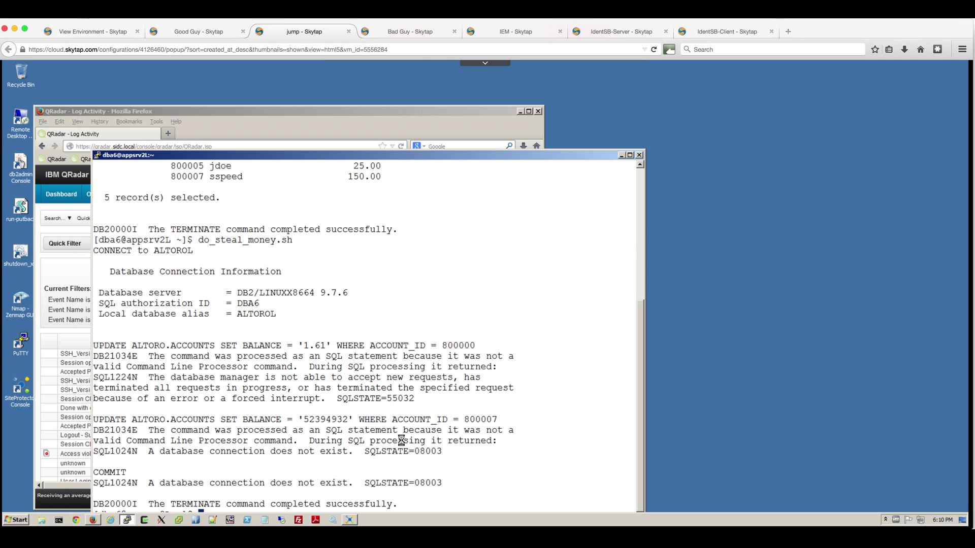
key("Up")
key("BackSpace")
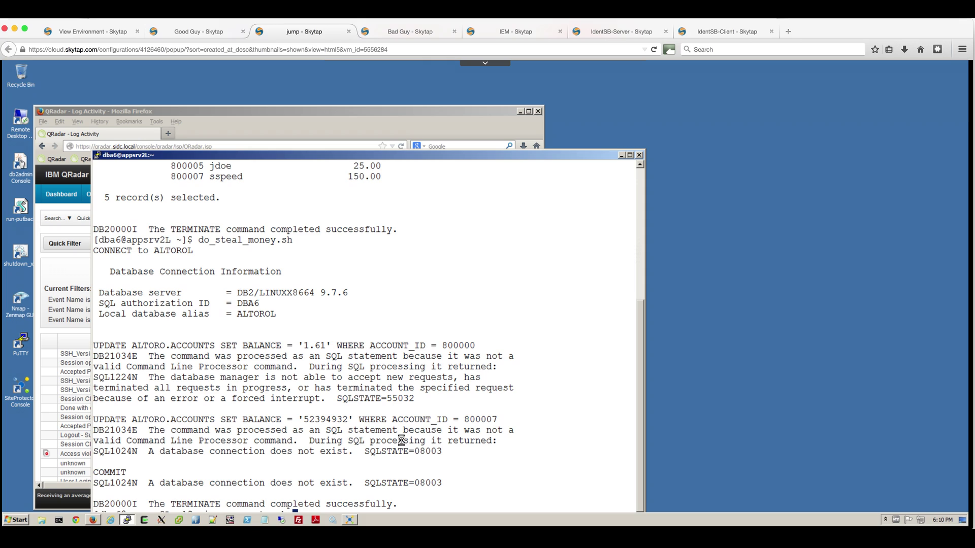